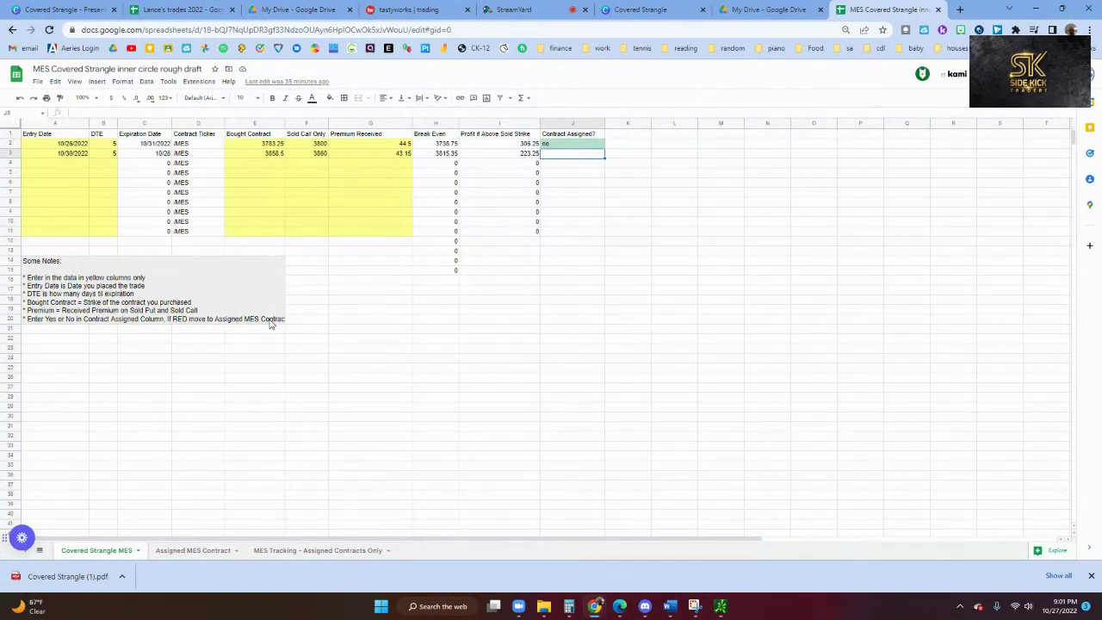
Examine the first trade's bought contract price and sold call strike on the Covered Strangle MES sheet.
{"action": "key", "text": "ctrl+plus"}
{"action": "key", "text": "ctrl+plus"}
{"action": "key", "text": "ctrl+plus"}
{"action": "key", "text": "ctrl+plus"}
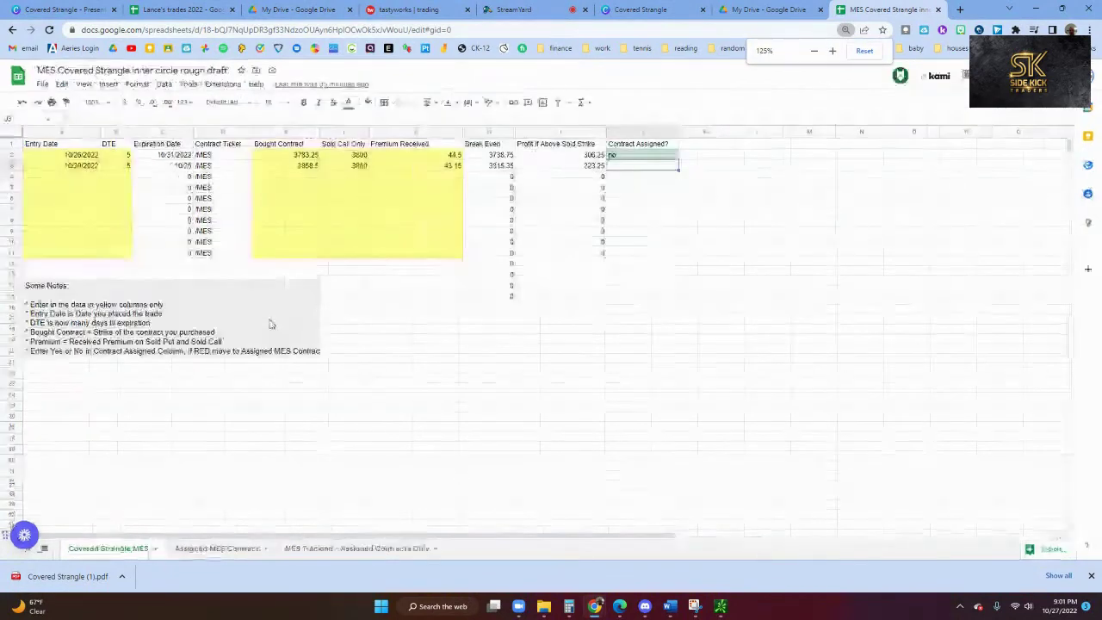
{"action": "key", "text": "ctrl+plus"}
{"action": "key", "text": "ctrl+plus"}
{"action": "key", "text": "ctrl+plus"}
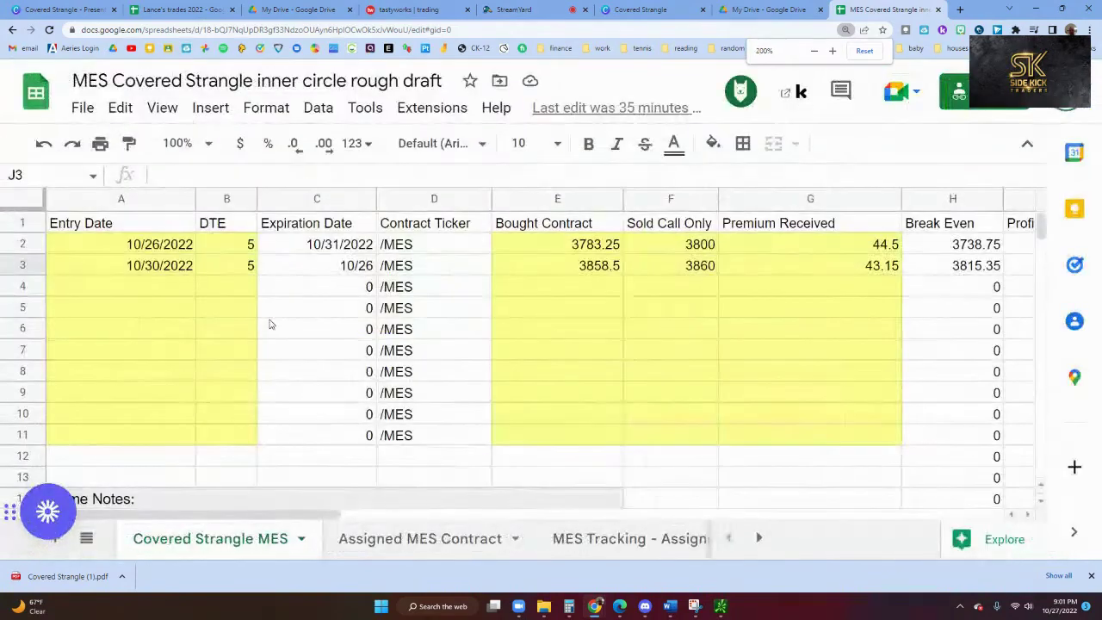
{"action": "key", "text": "ctrl+minus"}
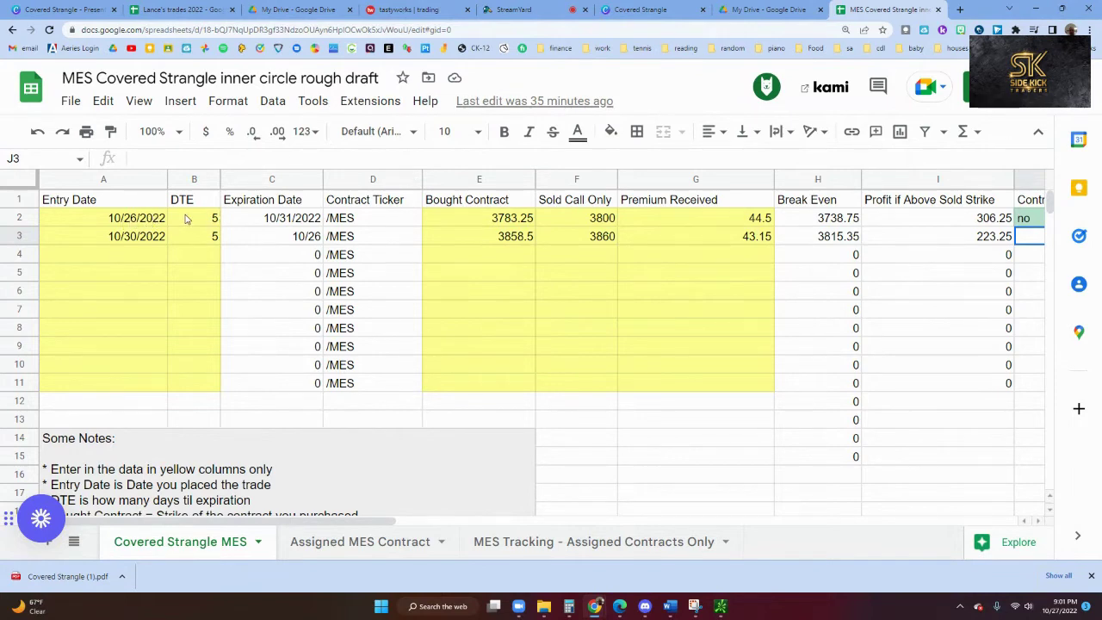
{"action": "left_click", "coordinate": [496, 223]}
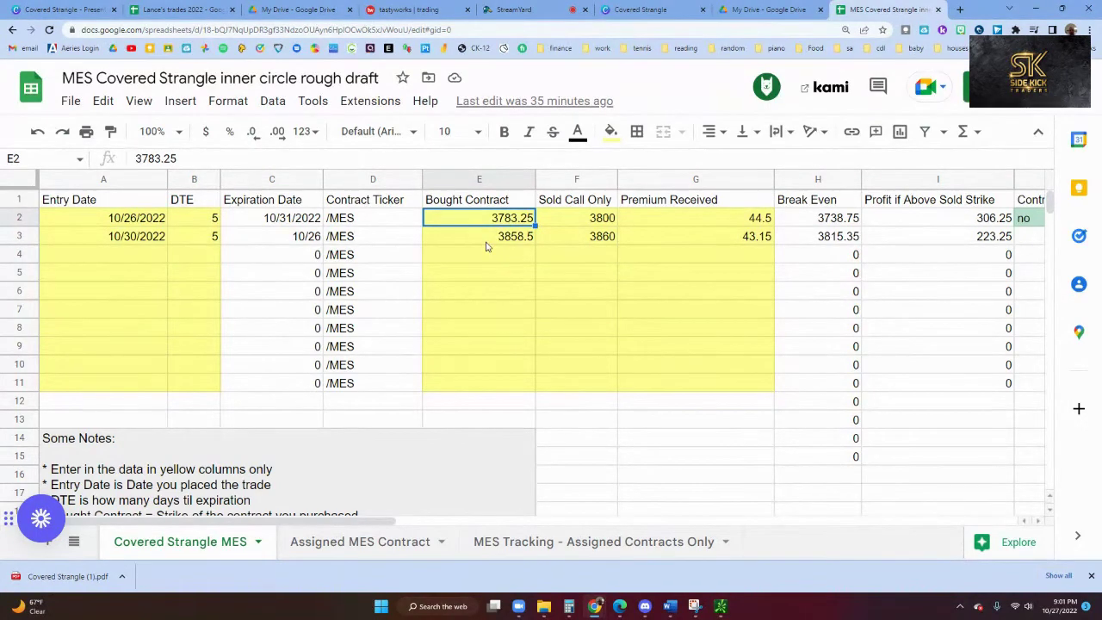
{"action": "left_click", "coordinate": [577, 224]}
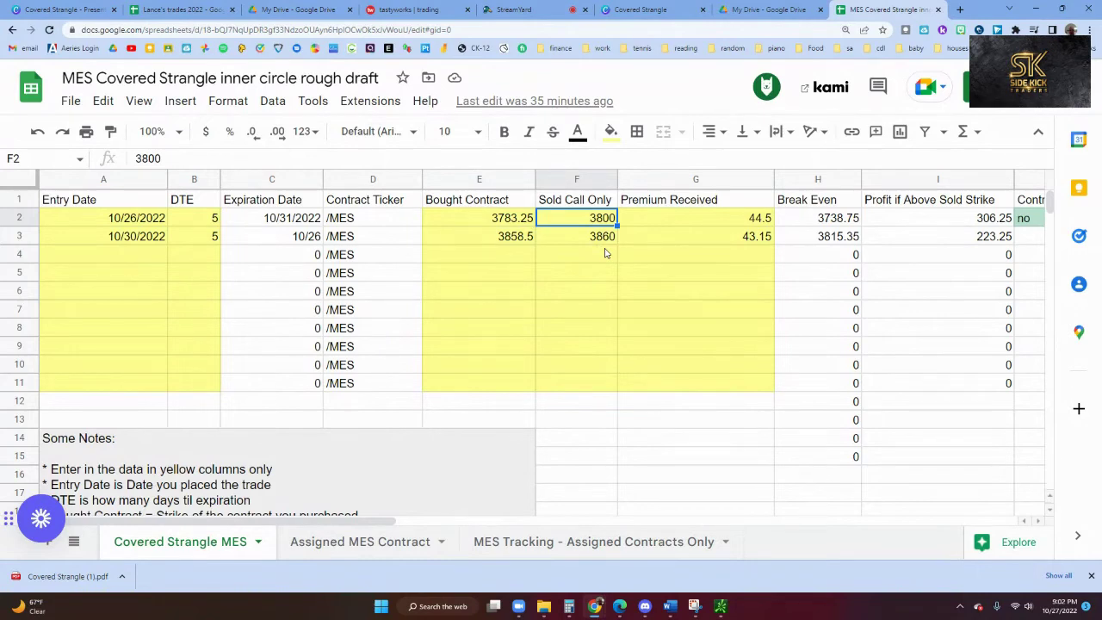
{"action": "key", "text": "Left"}
{"action": "key", "text": "Right"}
{"action": "key", "text": "Left"}
{"action": "key", "text": "Right"}
{"action": "left_click", "coordinate": [505, 227]}
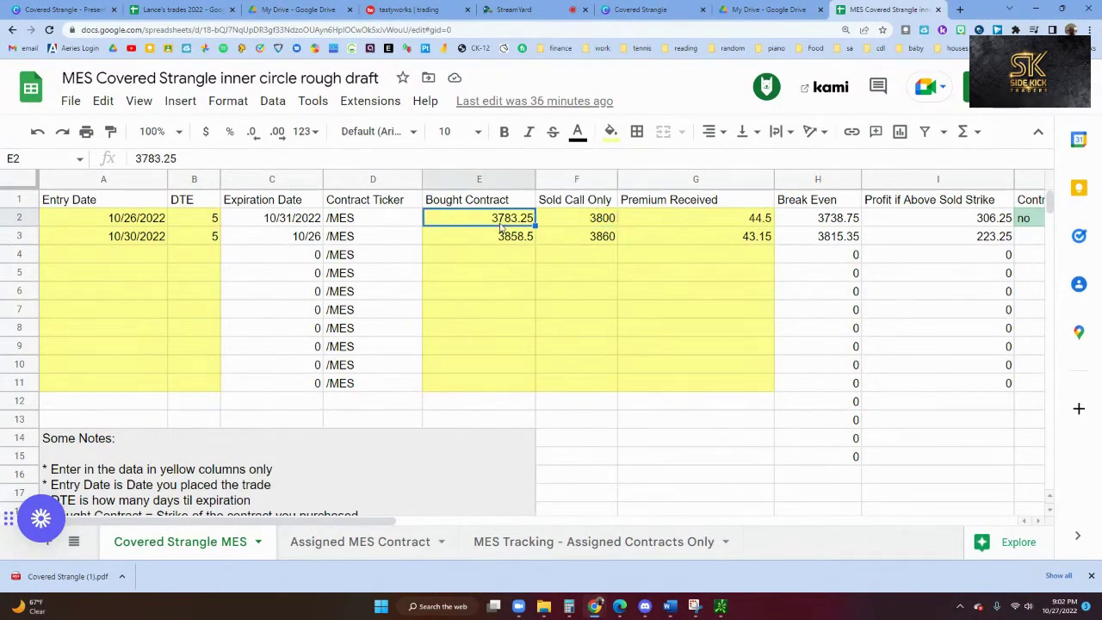
{"action": "key", "text": "Right"}
{"action": "key", "text": "Left"}
{"action": "key", "text": "Right"}
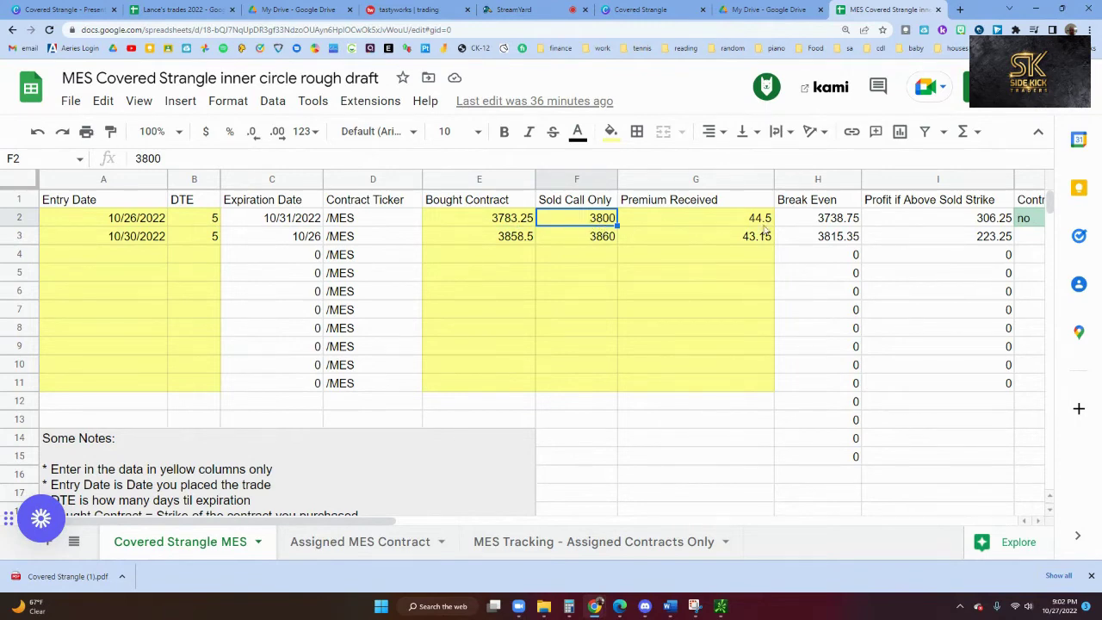
Examine the first trade's profit and break-even formulas together with the contract, strike and premium cells they use.
{"action": "left_click", "coordinate": [963, 221]}
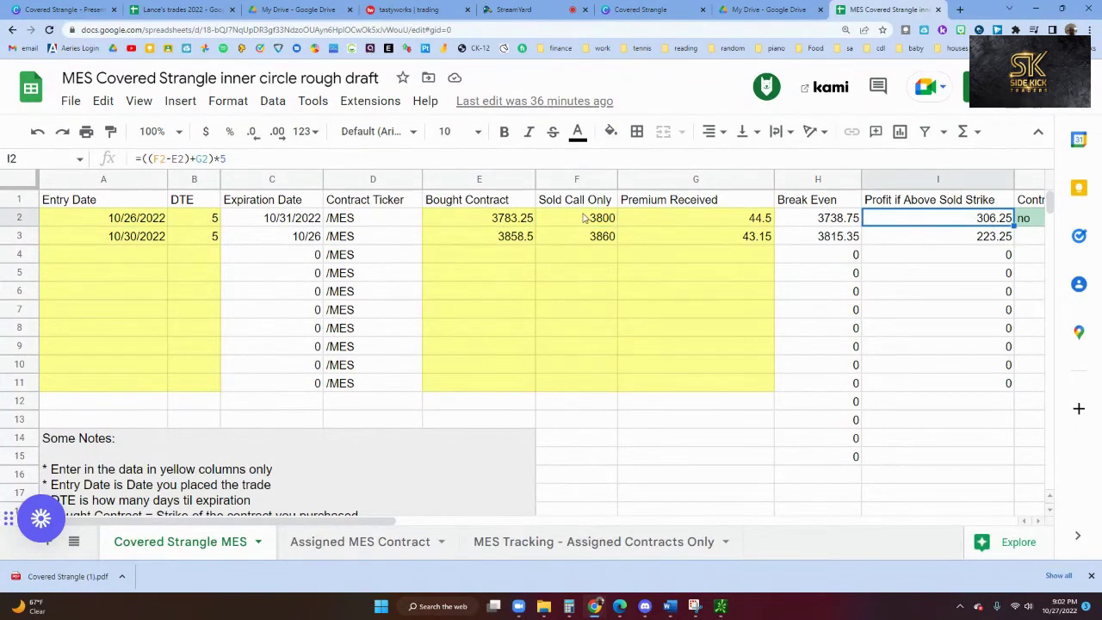
{"action": "left_click", "coordinate": [744, 221]}
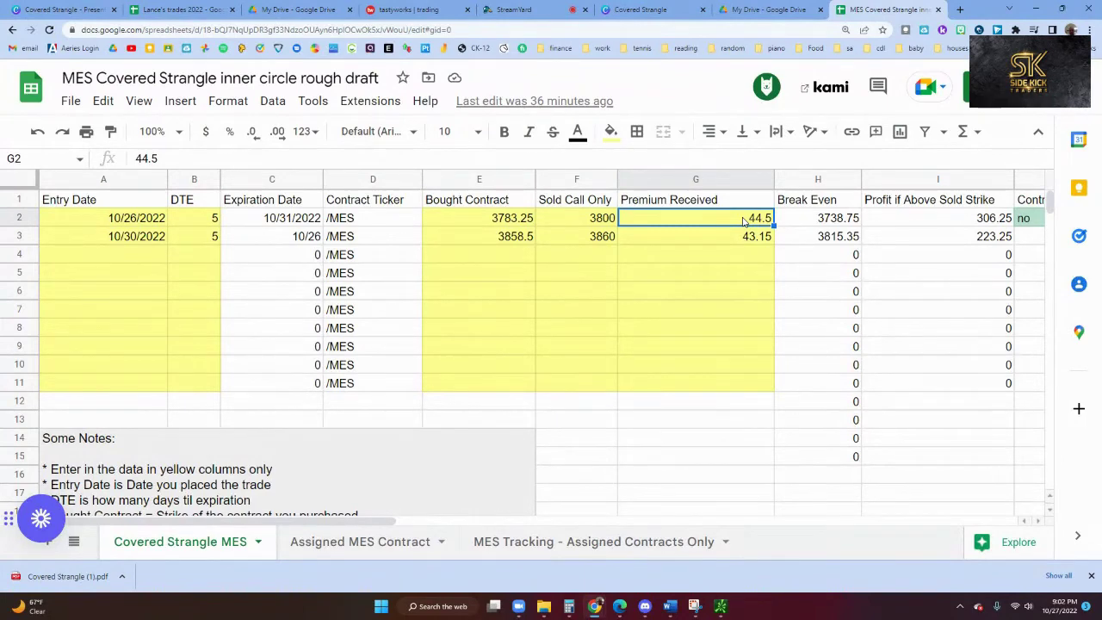
{"action": "left_click", "coordinate": [526, 221]}
{"action": "left_click", "coordinate": [575, 220]}
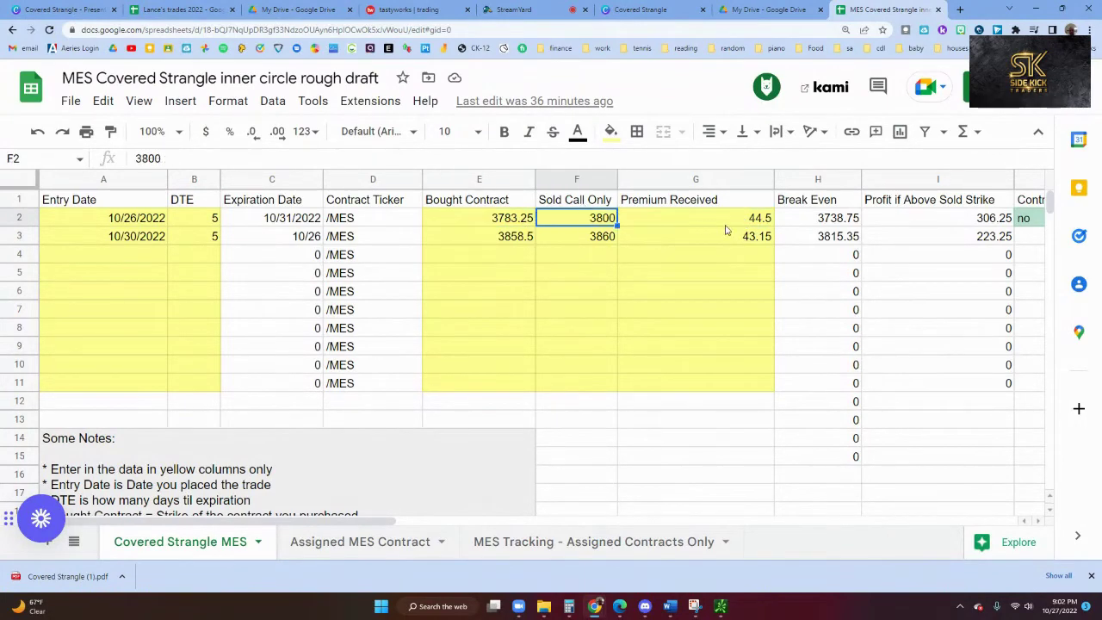
{"action": "left_click", "coordinate": [729, 227]}
{"action": "left_click", "coordinate": [826, 222]}
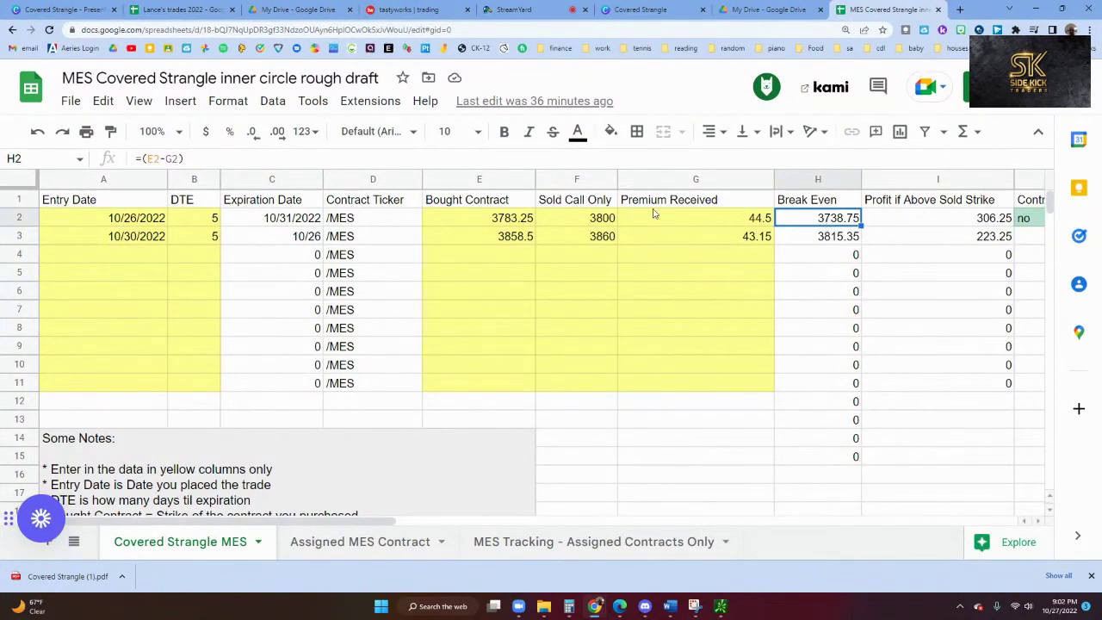
{"action": "left_click", "coordinate": [500, 221]}
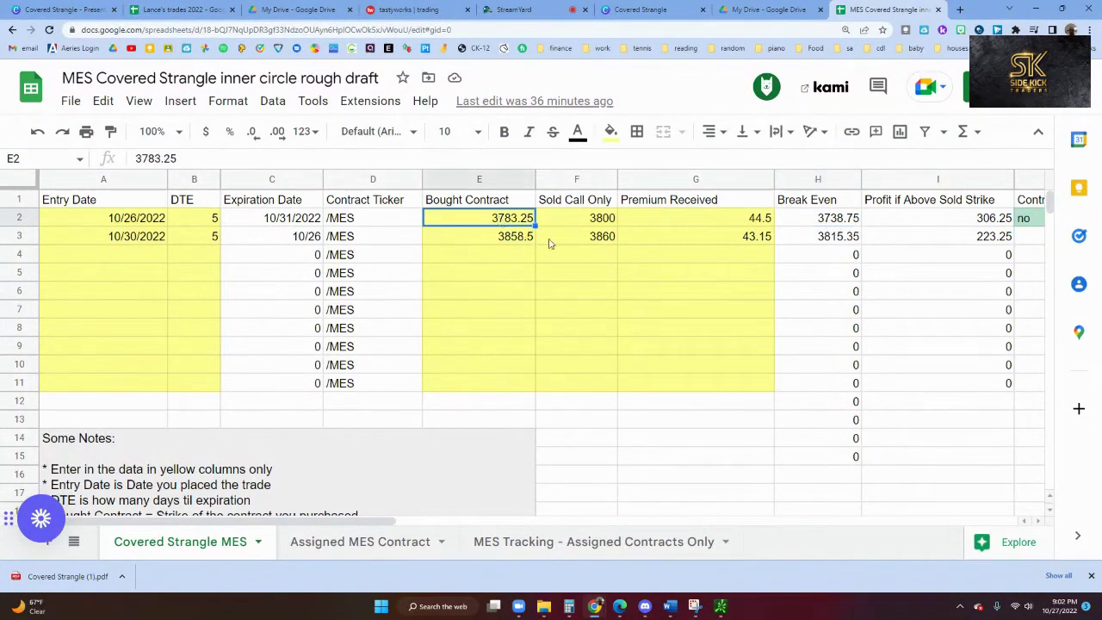
{"action": "left_click", "coordinate": [694, 226]}
{"action": "left_click", "coordinate": [496, 220]}
{"action": "left_click", "coordinate": [659, 222]}
{"action": "left_click", "coordinate": [797, 223]}
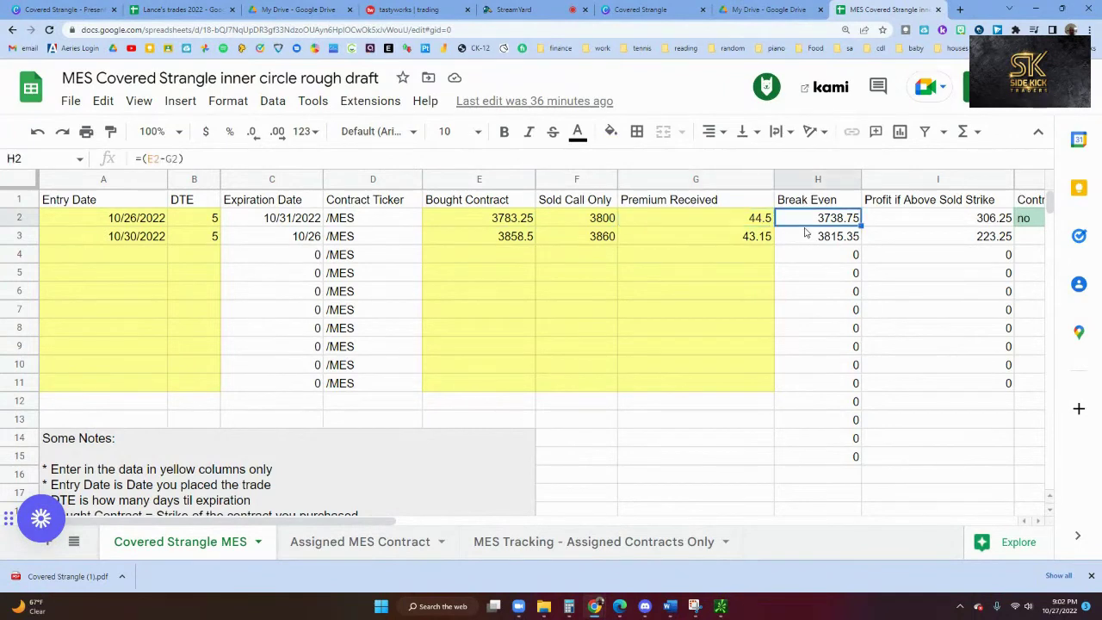
Check how bought contract, sold call and premium make up the profit above sold strike in rows 2 and 3.
{"action": "left_click", "coordinate": [938, 224]}
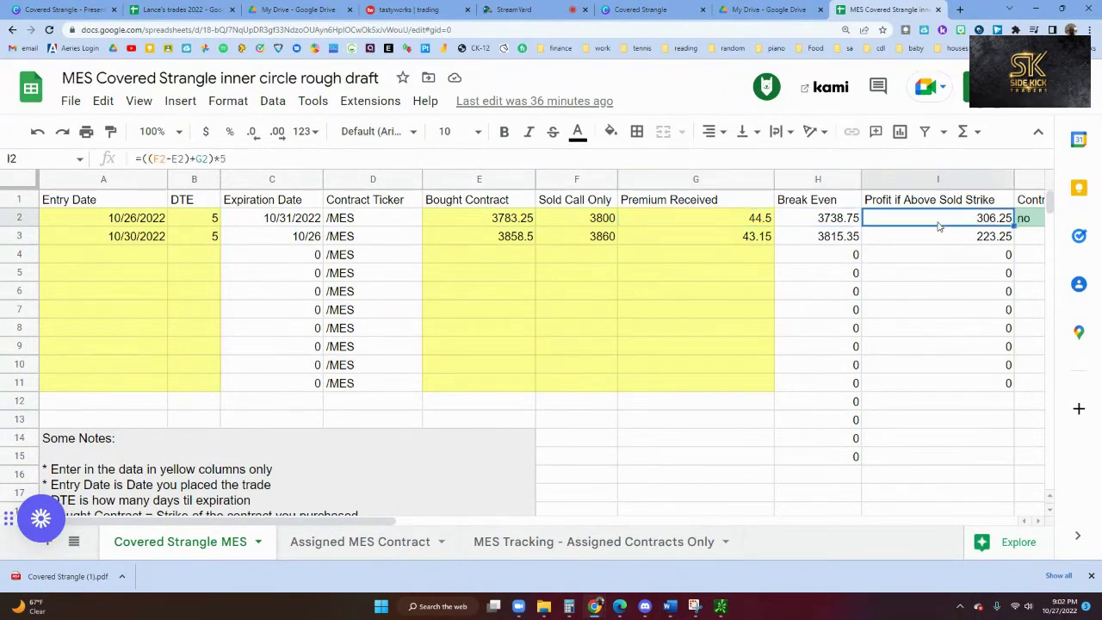
{"action": "left_click", "coordinate": [493, 225]}
{"action": "left_click", "coordinate": [559, 220]}
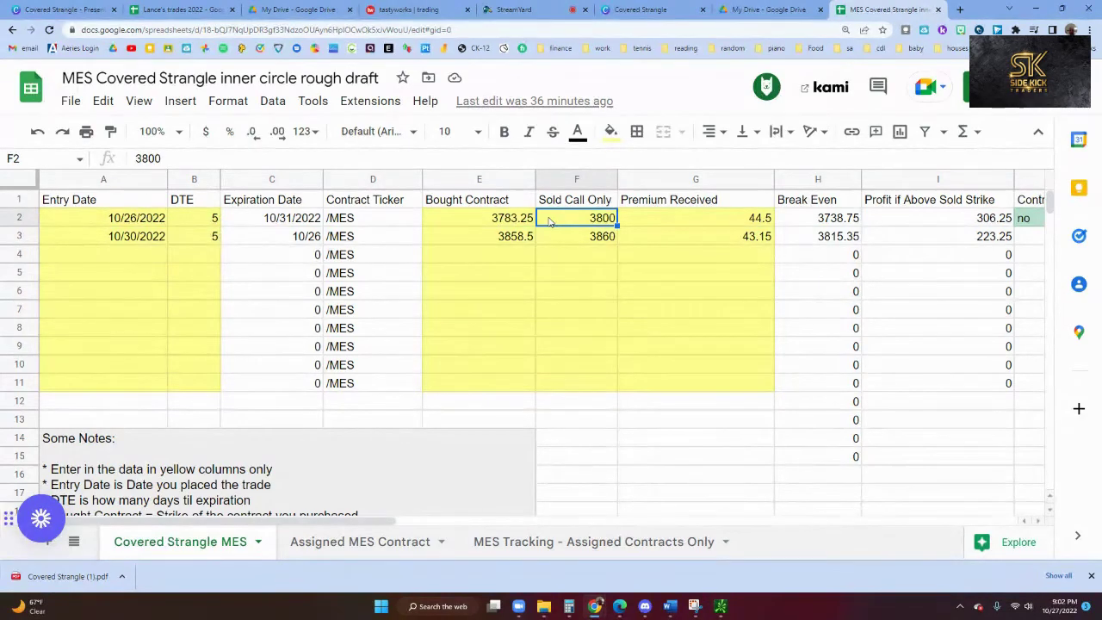
{"action": "left_click", "coordinate": [928, 219]}
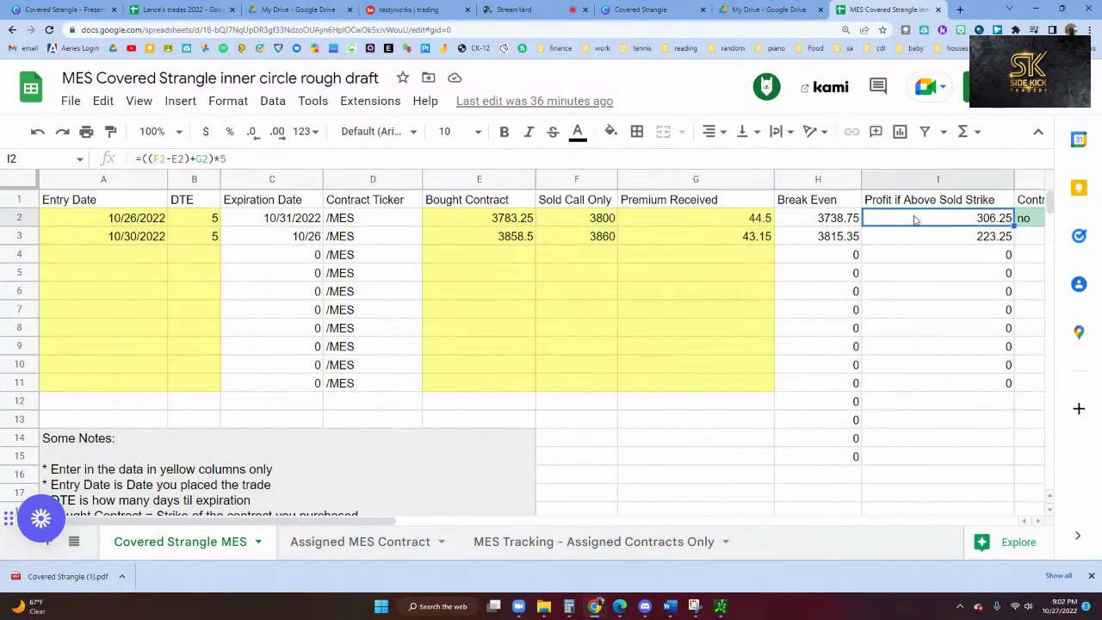
{"action": "left_click", "coordinate": [509, 227]}
{"action": "left_click", "coordinate": [741, 223]}
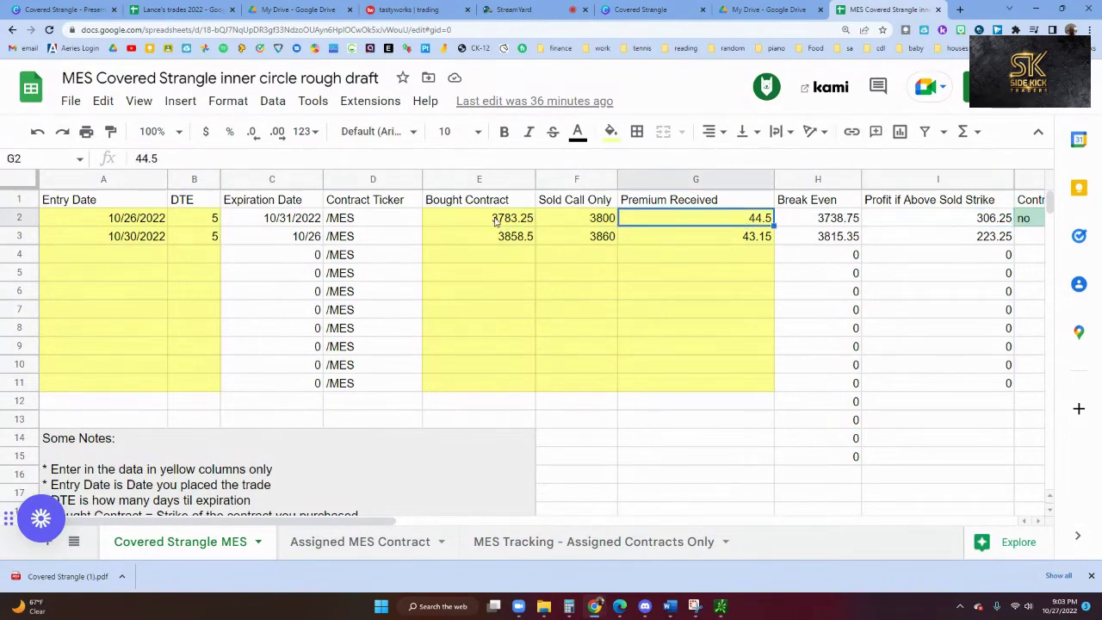
{"action": "left_click", "coordinate": [487, 226]}
{"action": "left_click", "coordinate": [614, 222]}
{"action": "left_click", "coordinate": [620, 222]}
{"action": "left_click", "coordinate": [469, 239]}
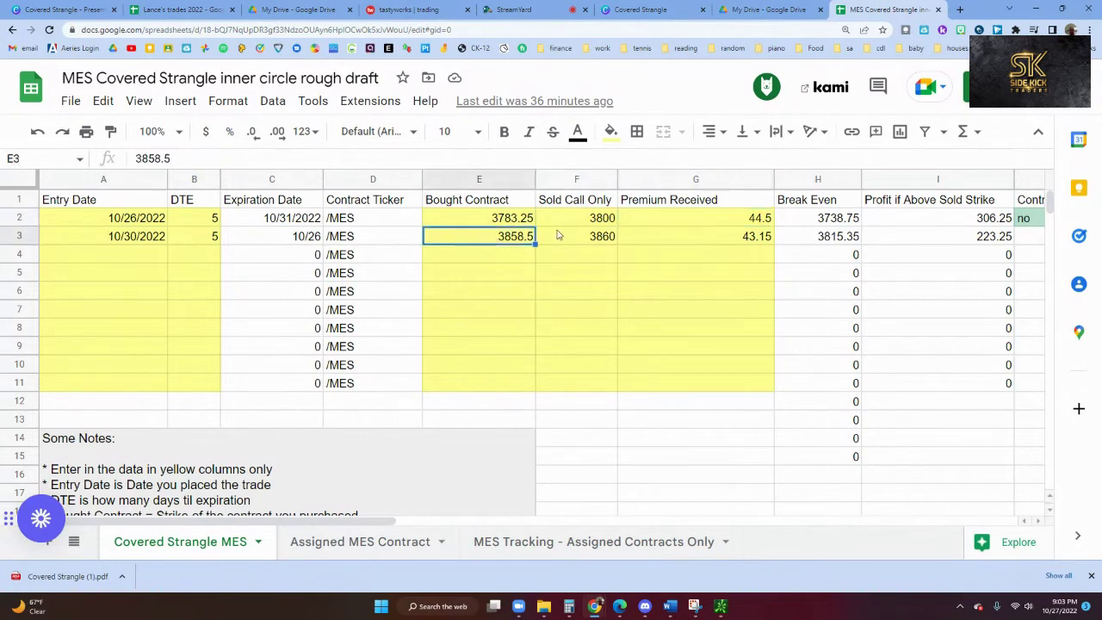
{"action": "left_click", "coordinate": [567, 239]}
{"action": "left_click", "coordinate": [686, 241]}
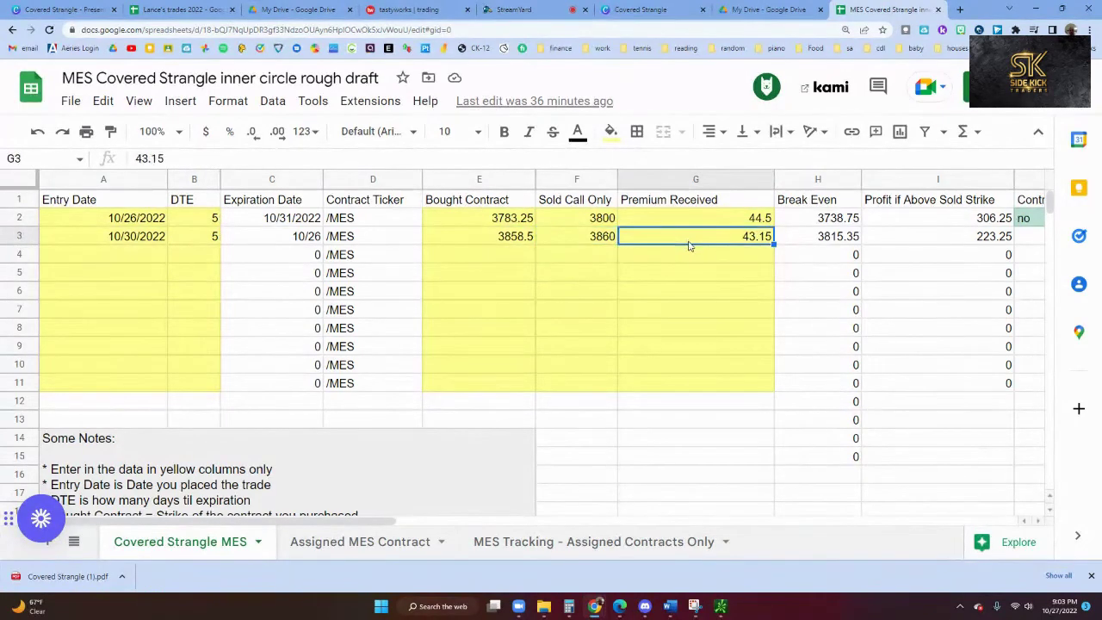
{"action": "left_click", "coordinate": [971, 243]}
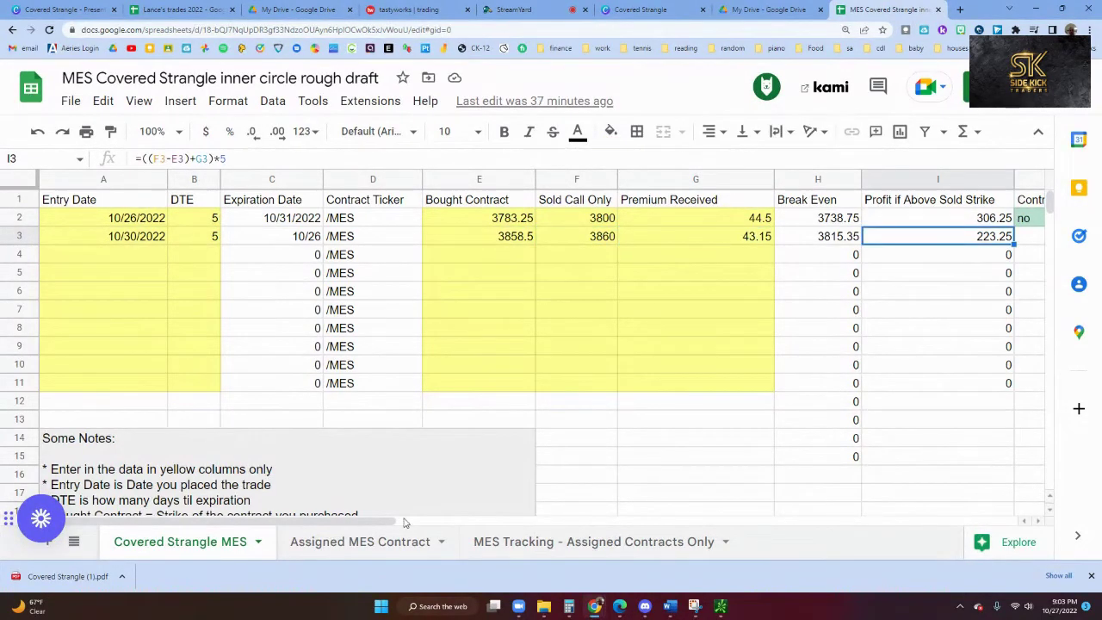
On the Assigned MES Contract sheet, examine the original premium and the new contract value formula in row 2.
{"action": "left_click", "coordinate": [362, 542]}
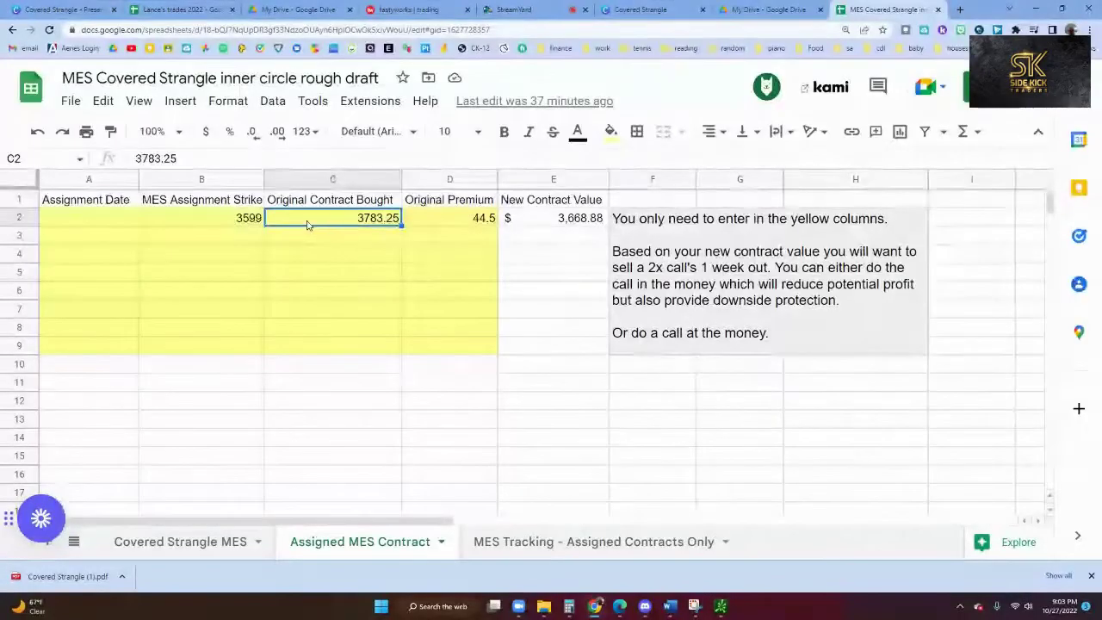
{"action": "left_click", "coordinate": [446, 219]}
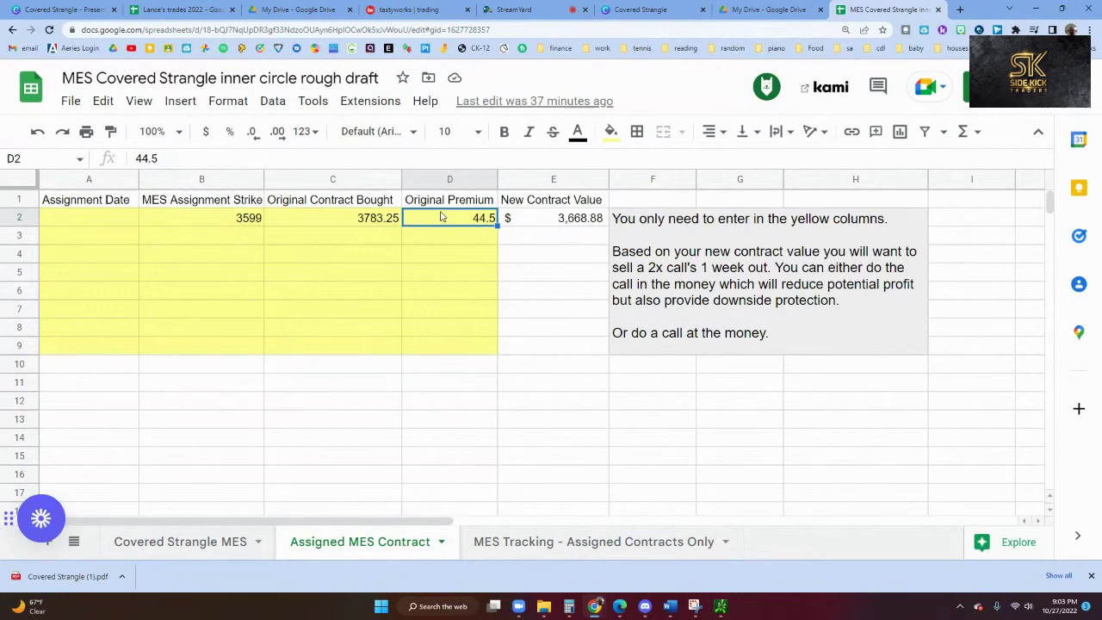
{"action": "left_click", "coordinate": [552, 222]}
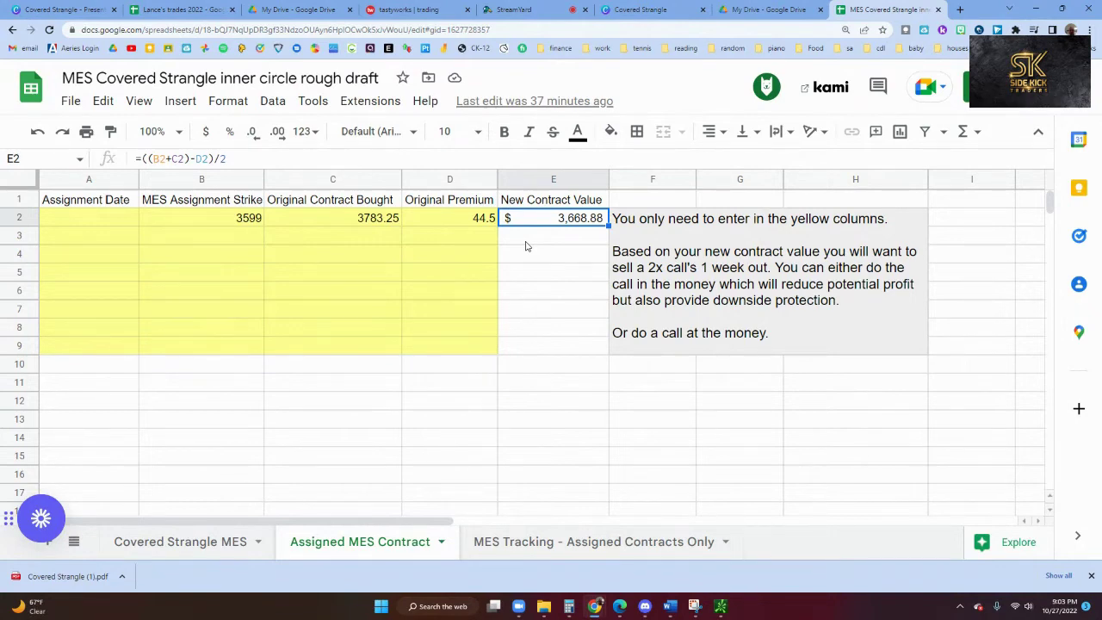
Return to the Covered Strangle MES sheet and review the first trade's bought contract and premium received.
{"action": "left_click", "coordinate": [178, 541]}
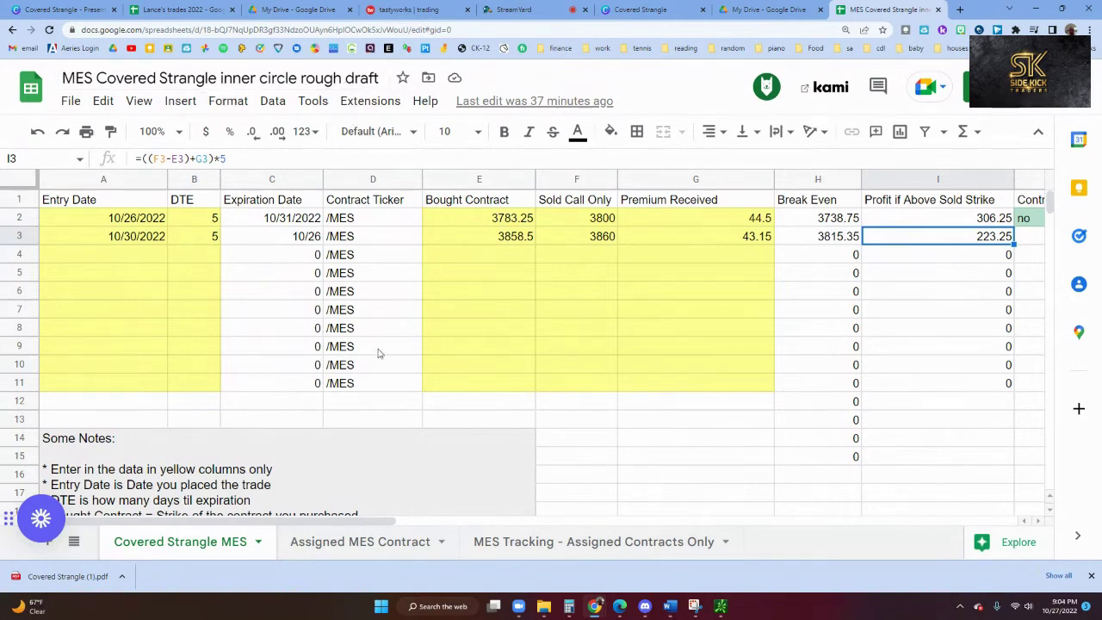
{"action": "left_click", "coordinate": [516, 226]}
{"action": "key", "text": "Right"}
{"action": "key", "text": "Right"}
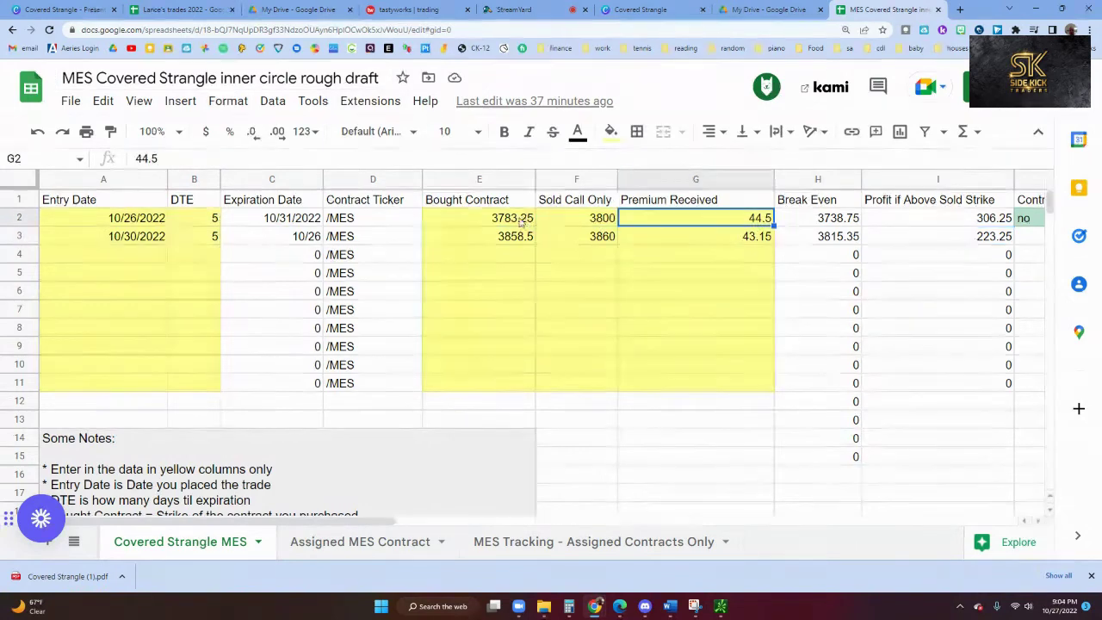
{"action": "key", "text": "Left"}
{"action": "key", "text": "Left"}
{"action": "key", "text": "Right"}
{"action": "key", "text": "Right"}
Go over the Assigned MES Contract row from assignment strike, original contract and premium to new contract value, then the assignment date cell.
{"action": "left_click", "coordinate": [327, 541]}
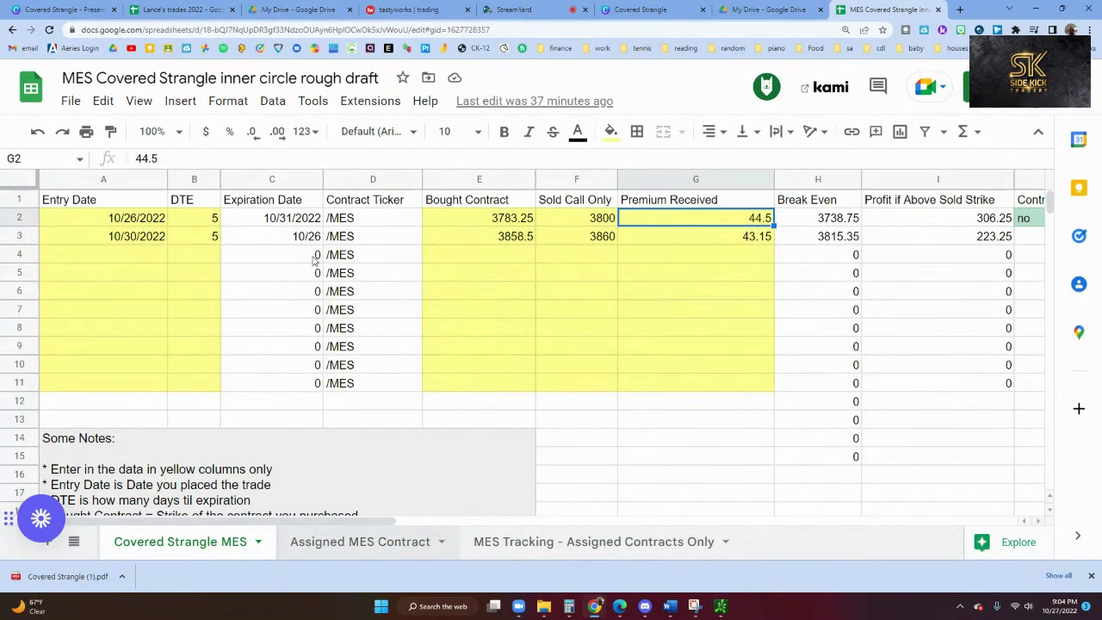
{"action": "left_click", "coordinate": [242, 222]}
{"action": "left_click", "coordinate": [299, 224]}
{"action": "left_click", "coordinate": [437, 216]}
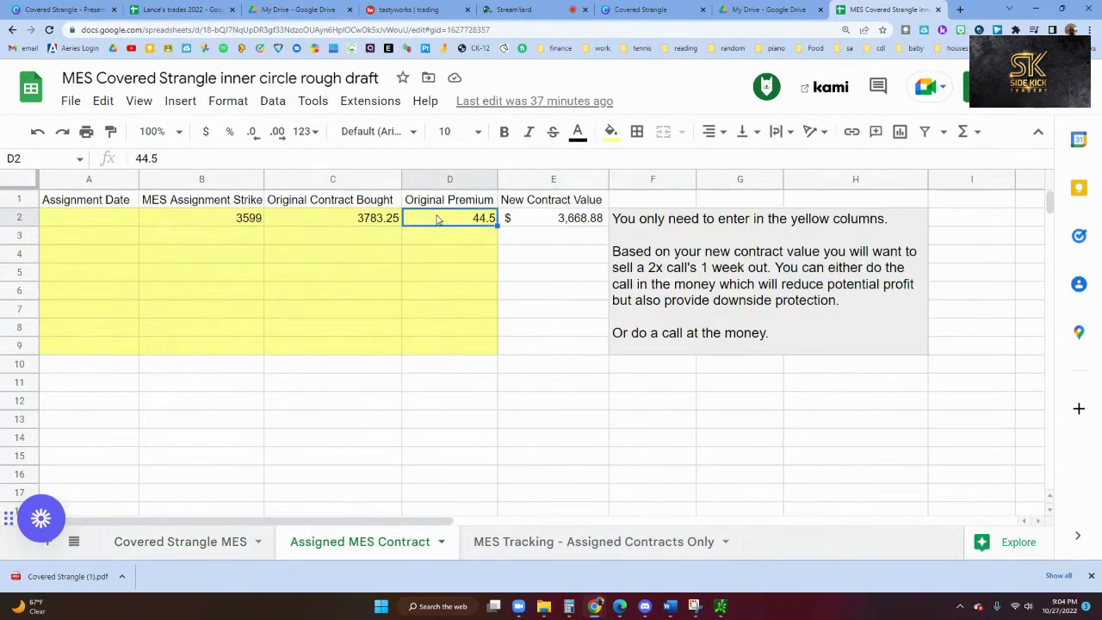
{"action": "left_click", "coordinate": [517, 217]}
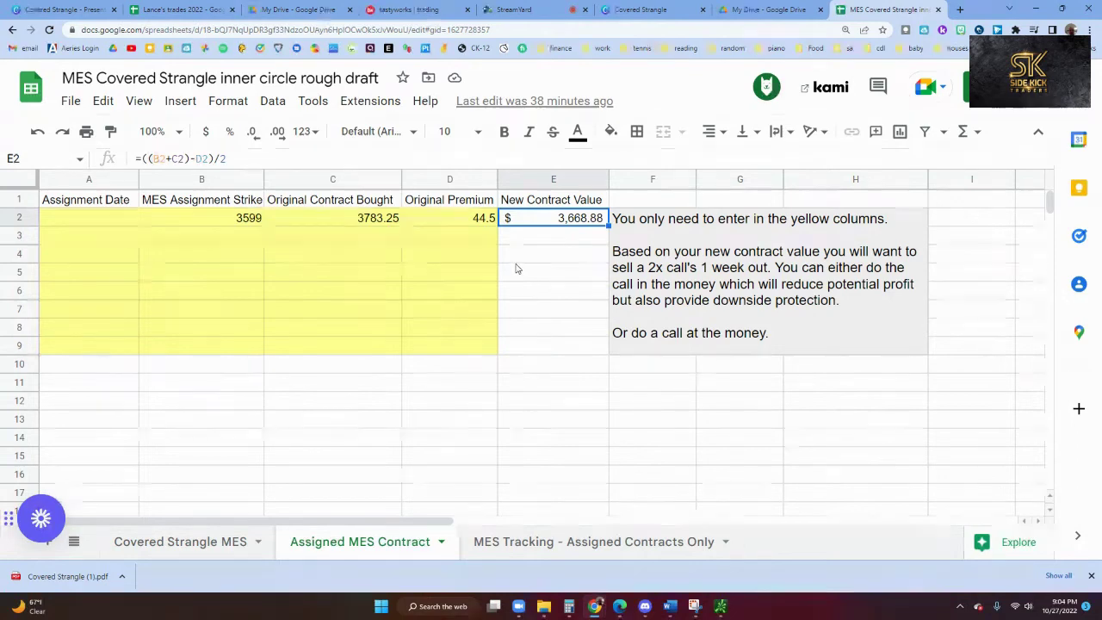
{"action": "left_click", "coordinate": [112, 224]}
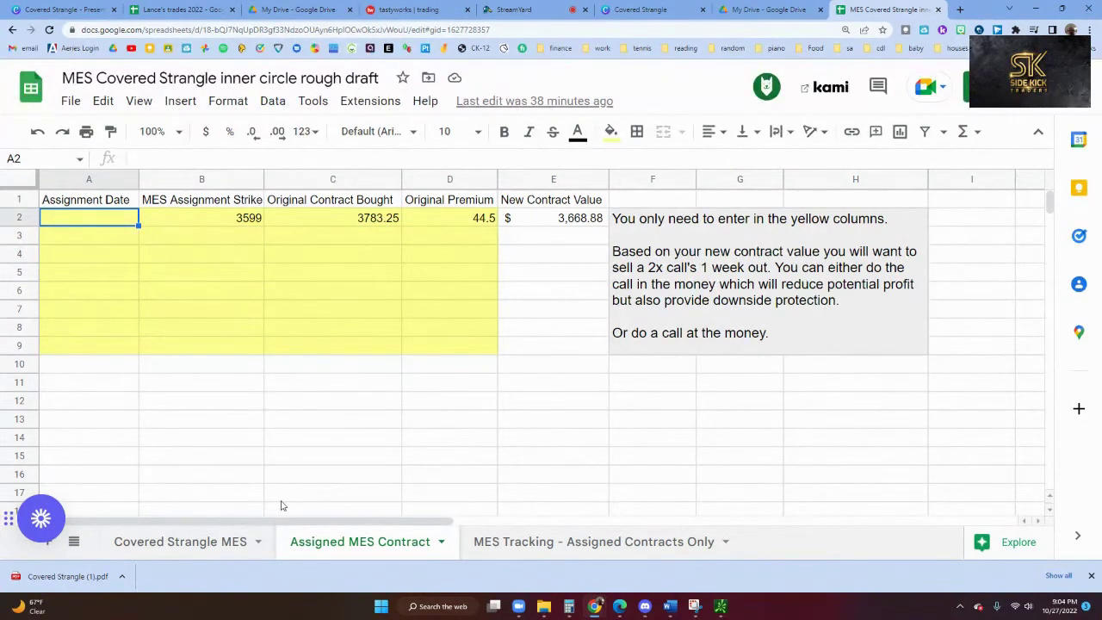
On the MES Tracking - Assigned Contracts Only sheet, examine the expiration date cells and the price above sold strike profit formulas.
{"action": "left_click", "coordinate": [538, 544]}
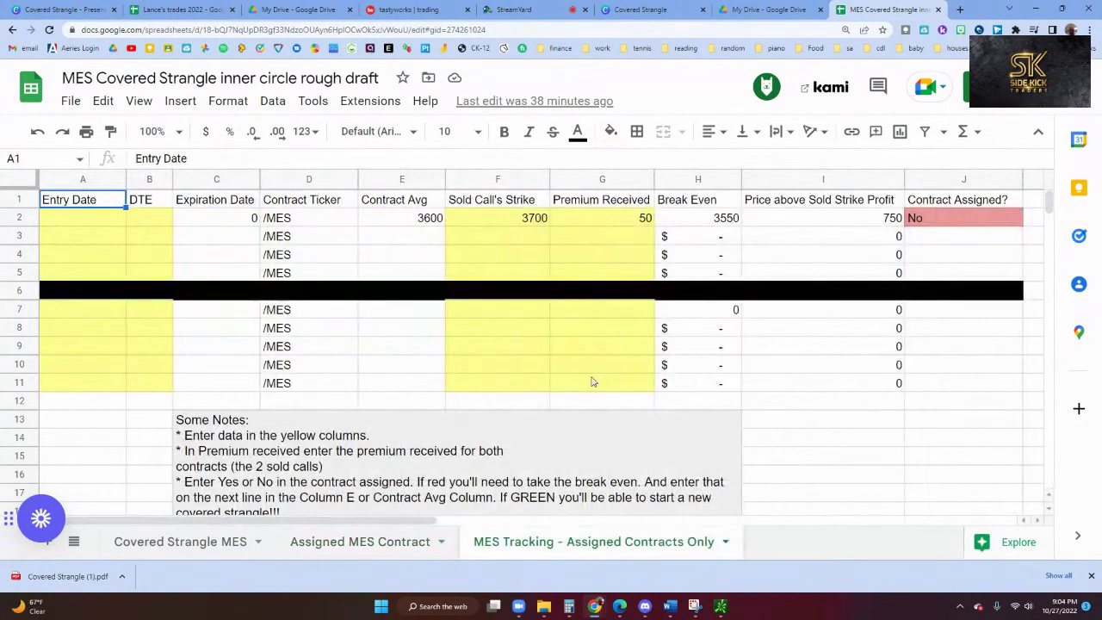
{"action": "left_click", "coordinate": [211, 230]}
{"action": "left_click", "coordinate": [211, 261]}
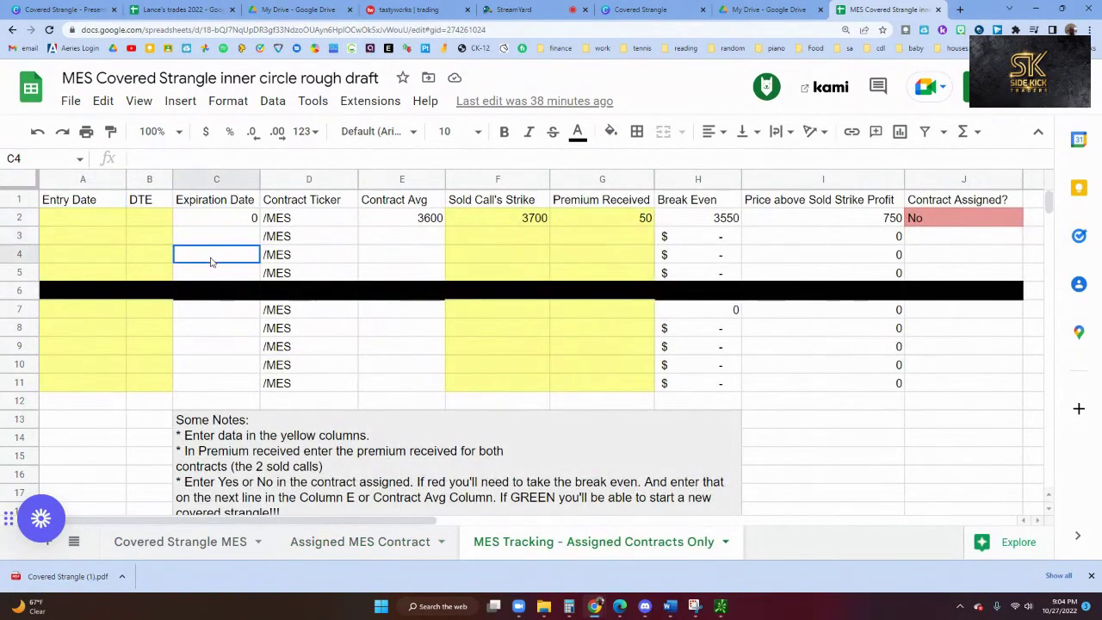
{"action": "left_click", "coordinate": [213, 275]}
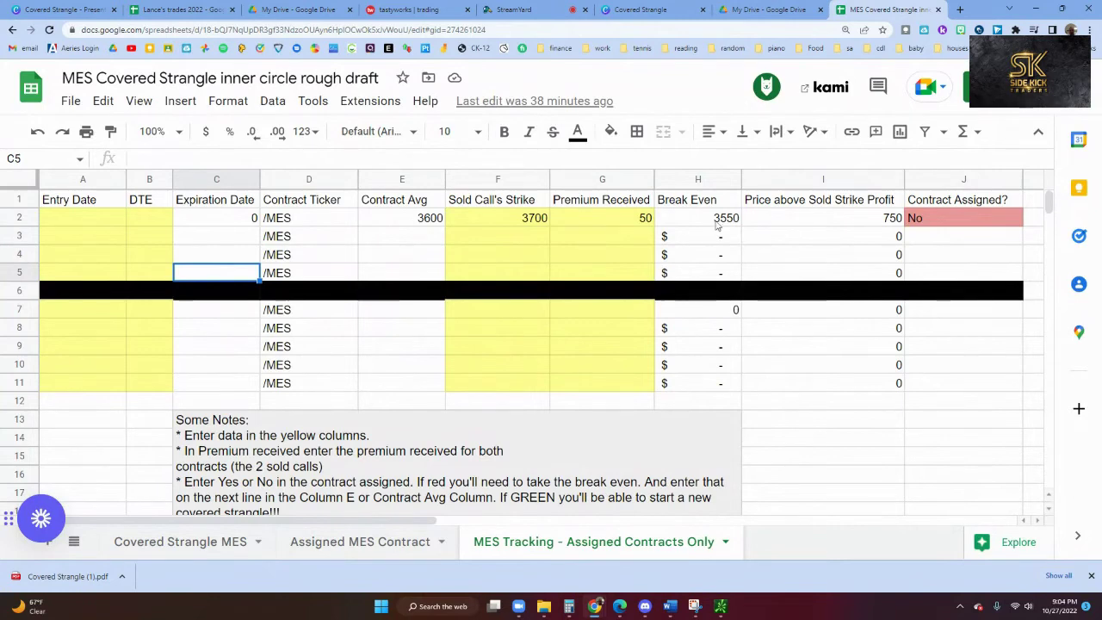
{"action": "left_click", "coordinate": [785, 225]}
{"action": "left_click", "coordinate": [789, 239]}
{"action": "left_click", "coordinate": [791, 274]}
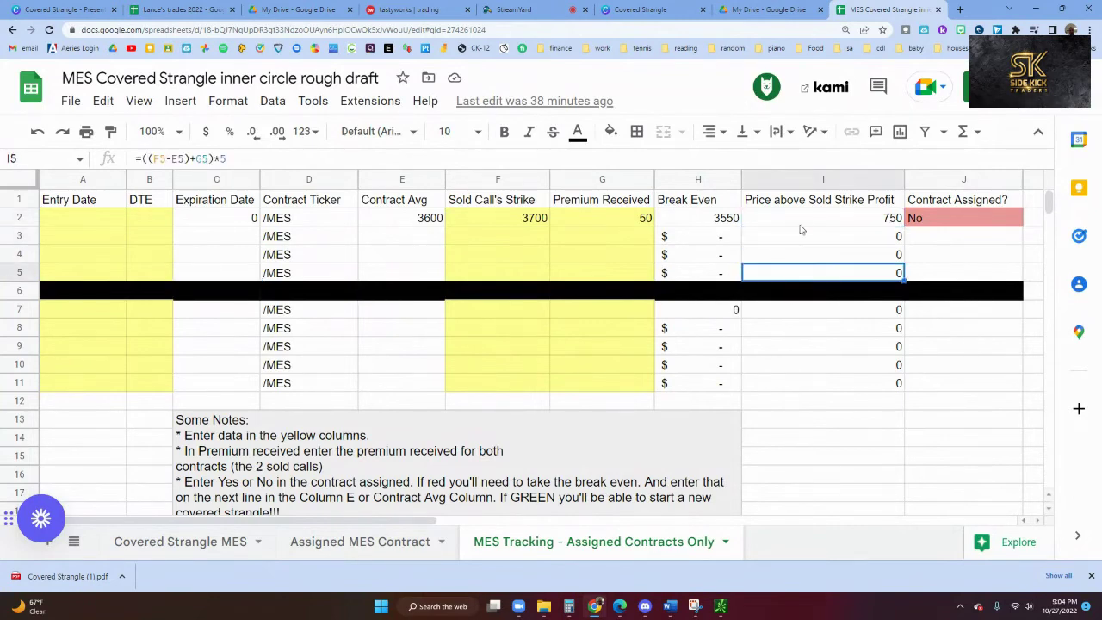
Examine the Price above Sold Strike Profit cells for rows 2 to 11 and the formulas in the first two rows.
{"action": "left_click_drag", "start_coordinate": [799, 218], "coordinate": [804, 389]}
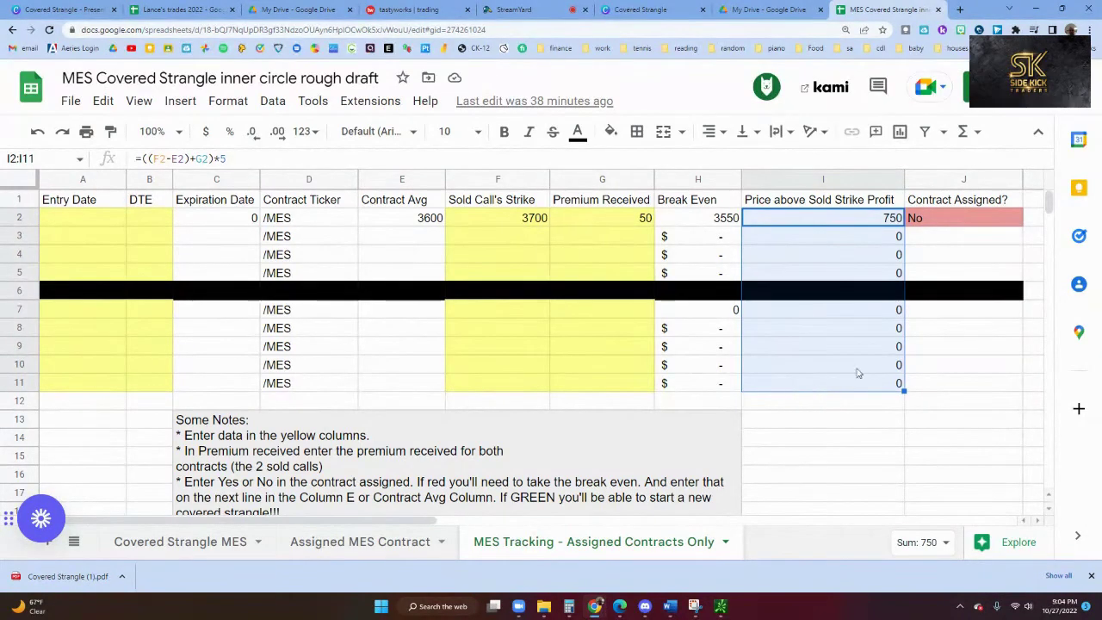
{"action": "right_click", "coordinate": [840, 223]}
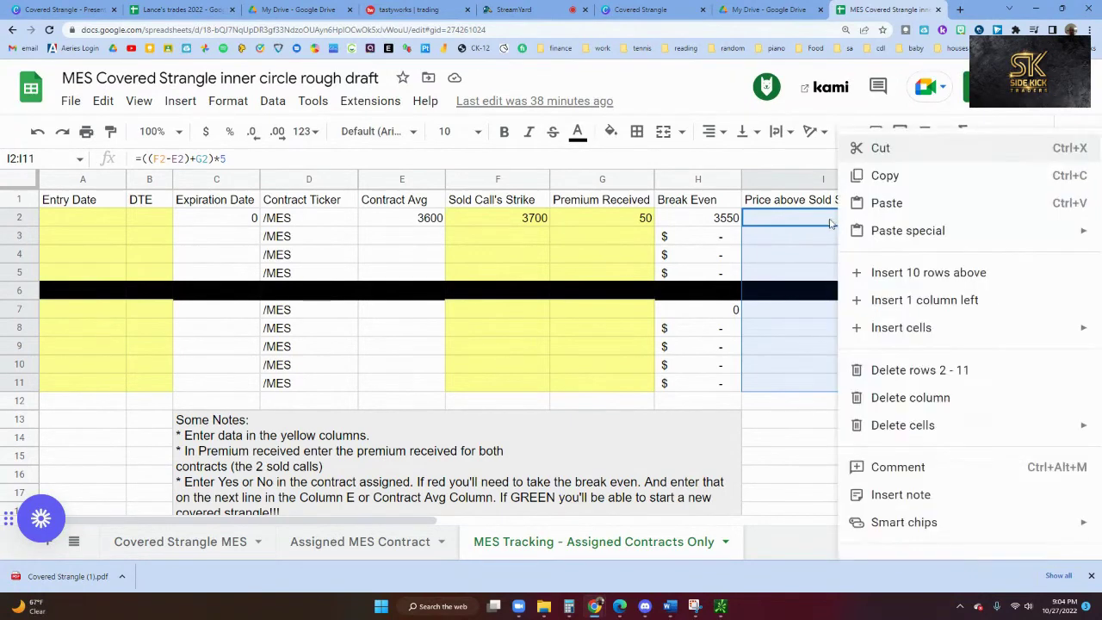
{"action": "left_click", "coordinate": [828, 224]}
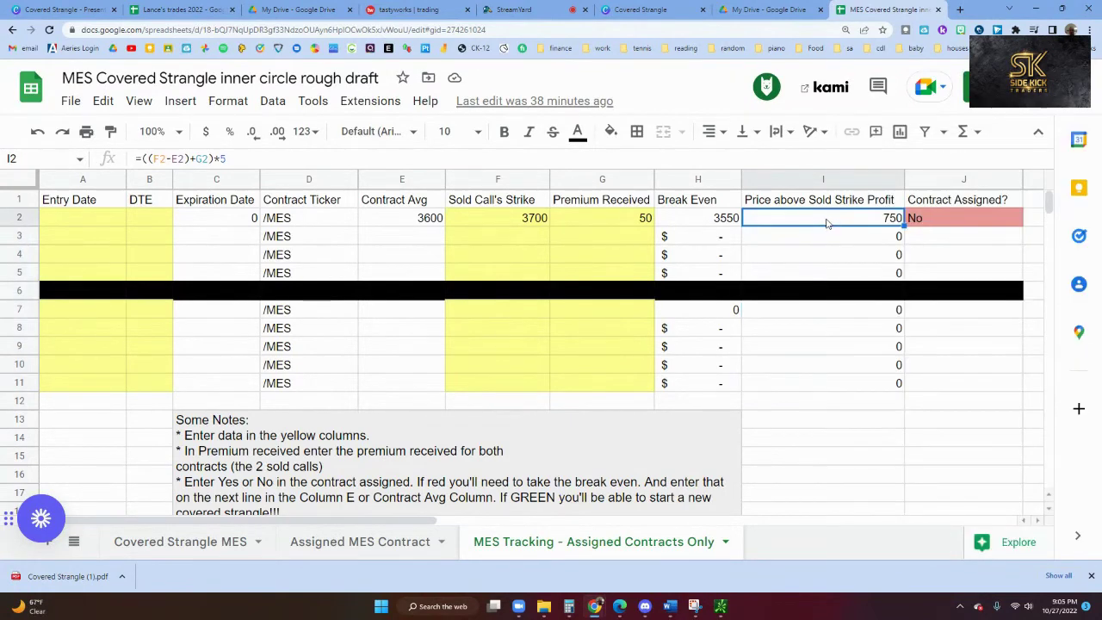
{"action": "key", "text": "Down"}
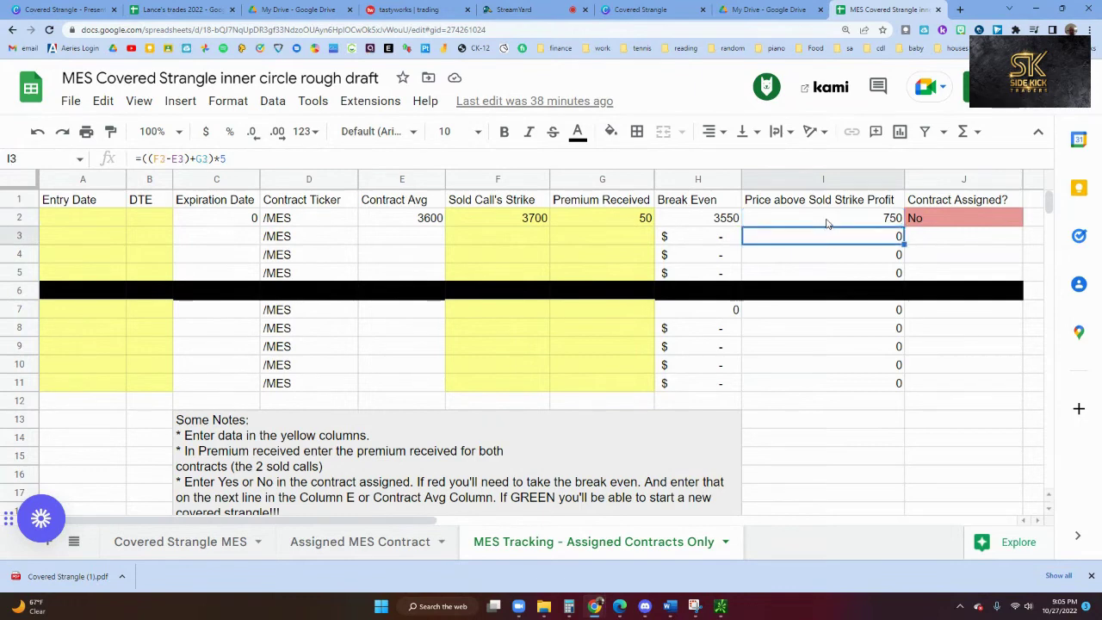
Examine the Break Even formulas from row 2 down to row 5 of the tracking sheet.
{"action": "key", "text": "Up"}
{"action": "key", "text": "Left"}
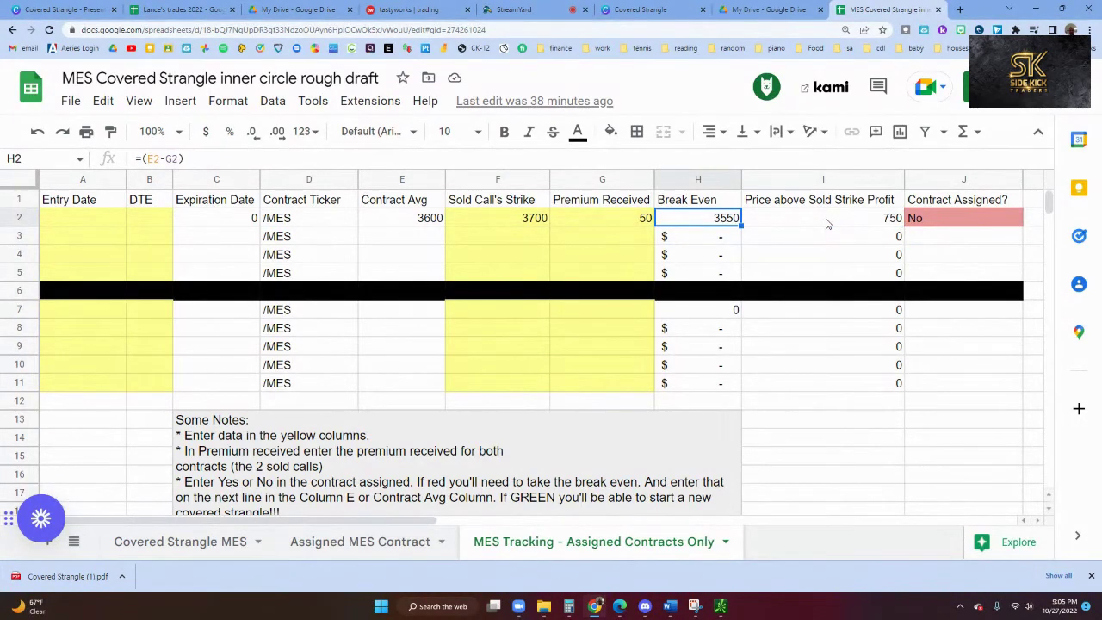
{"action": "key", "text": "Down"}
{"action": "key", "text": "Down"}
{"action": "key", "text": "Down"}
{"action": "key", "text": "Up"}
{"action": "key", "text": "Down"}
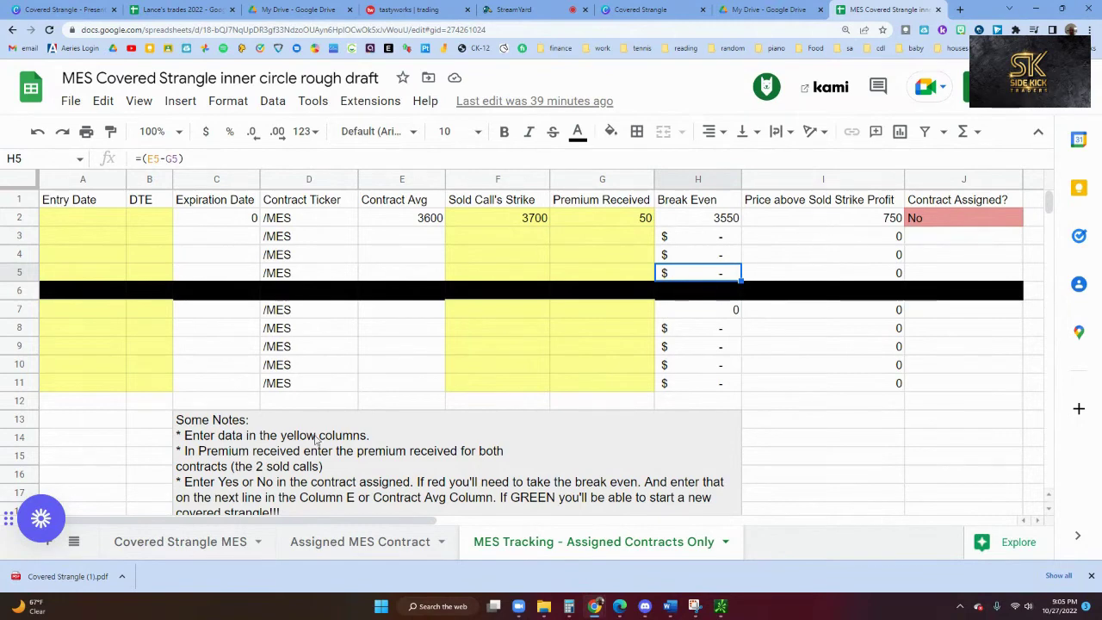
Review the notes block and row 3's Premium Received and Break Even cells, then switch to the StreamYard studio.
{"action": "left_click", "coordinate": [282, 467]}
{"action": "left_click", "coordinate": [613, 242]}
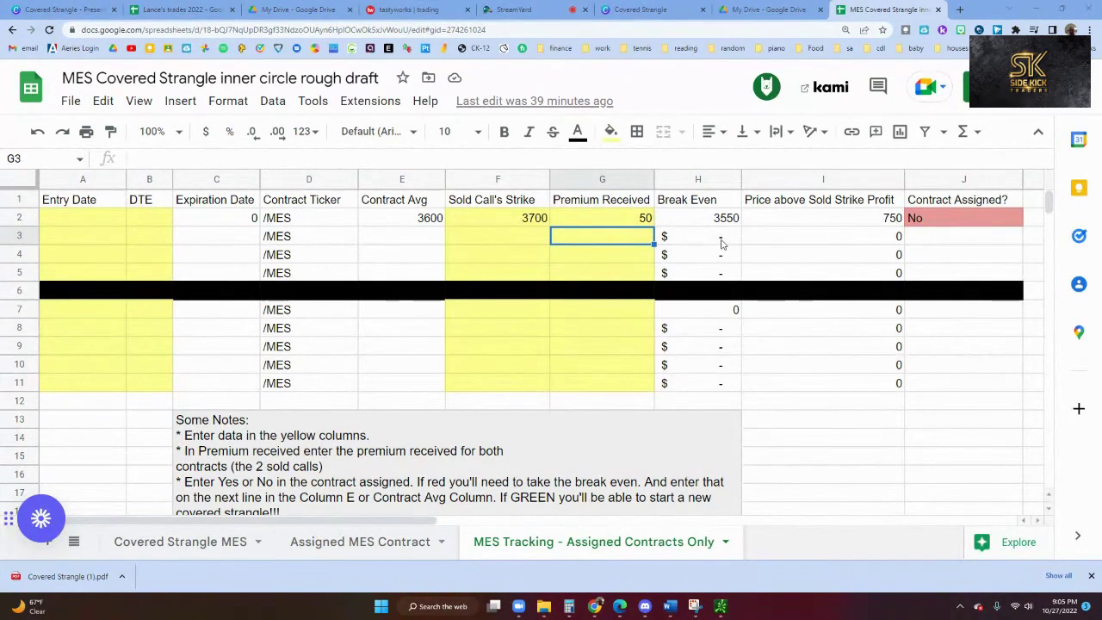
{"action": "left_click", "coordinate": [722, 244]}
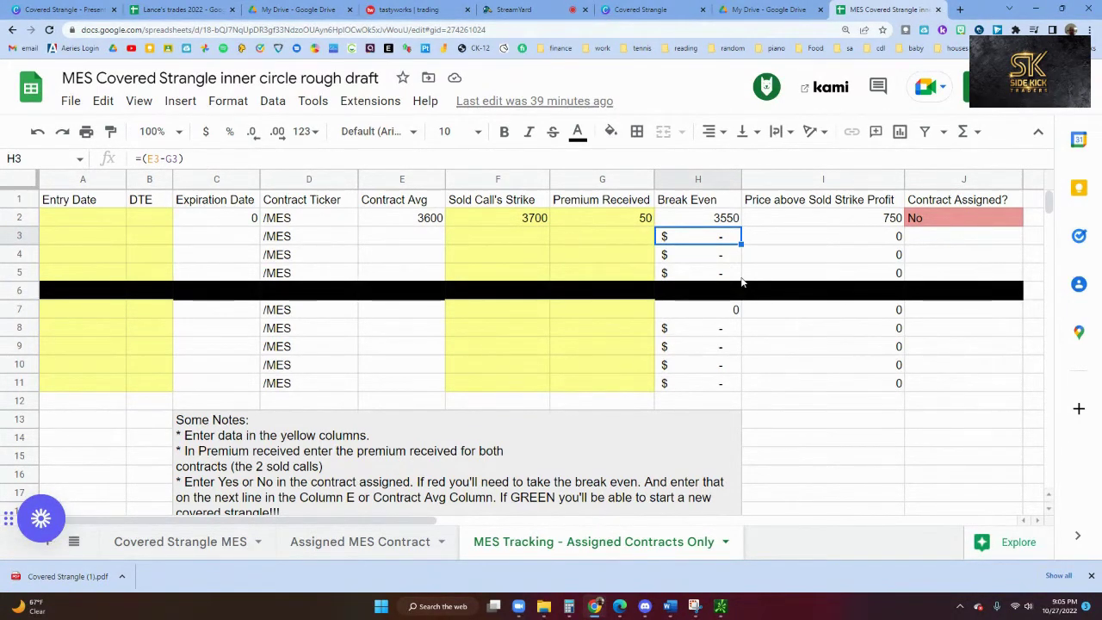
{"action": "left_click", "coordinate": [516, 10]}
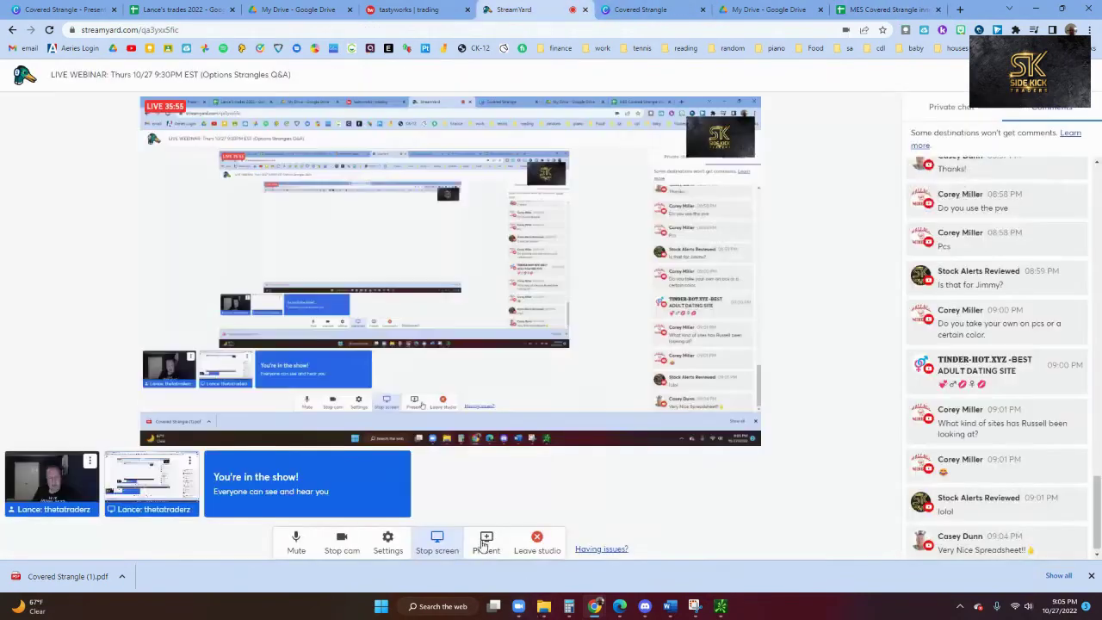